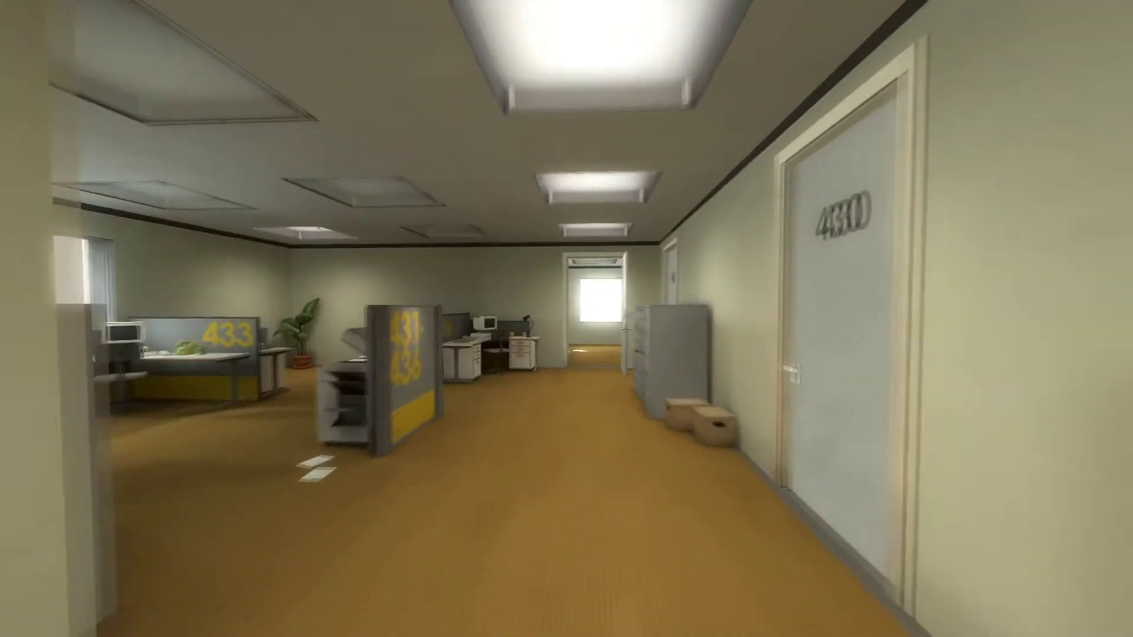
Step: Walk through the open office and past office 415 into the blue corridor toward office 453
key(w)
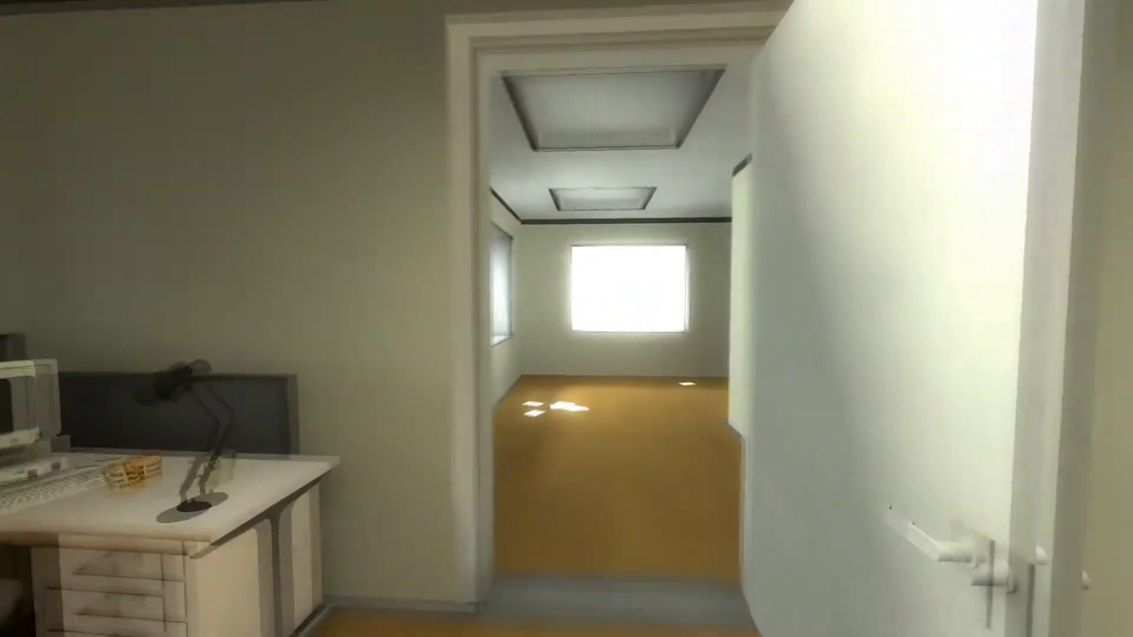
key(w)
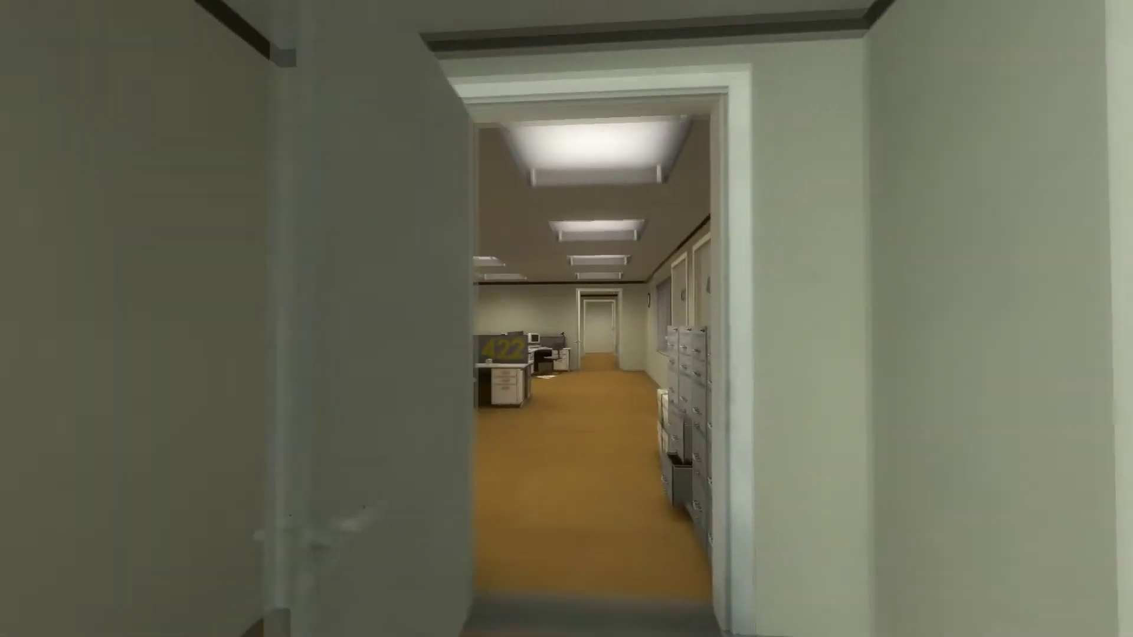
key(w)
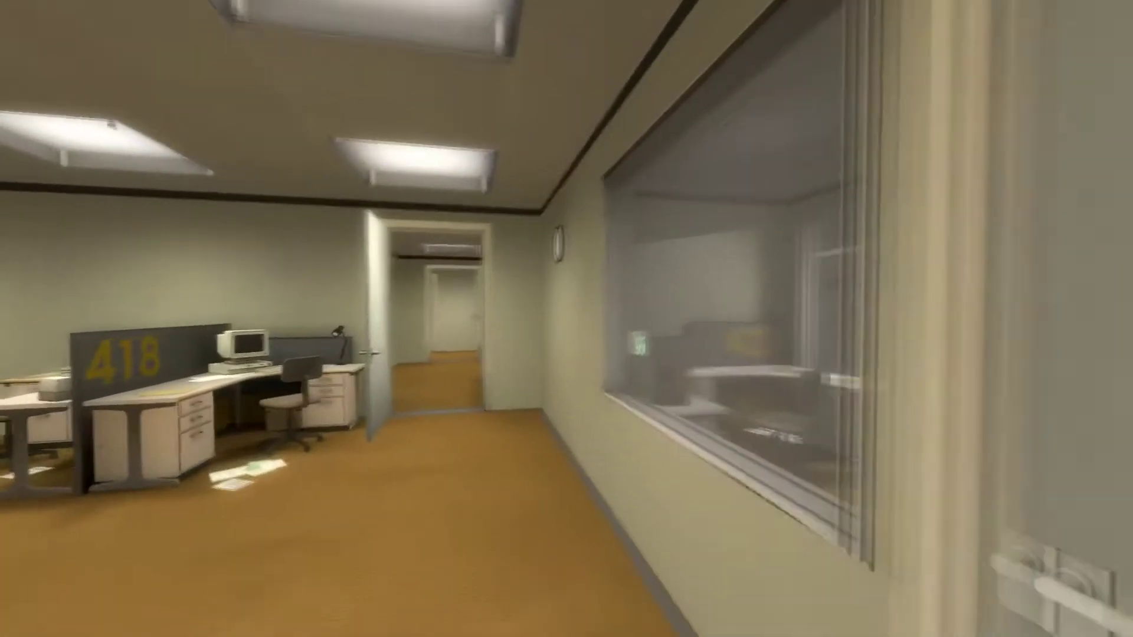
key(w)
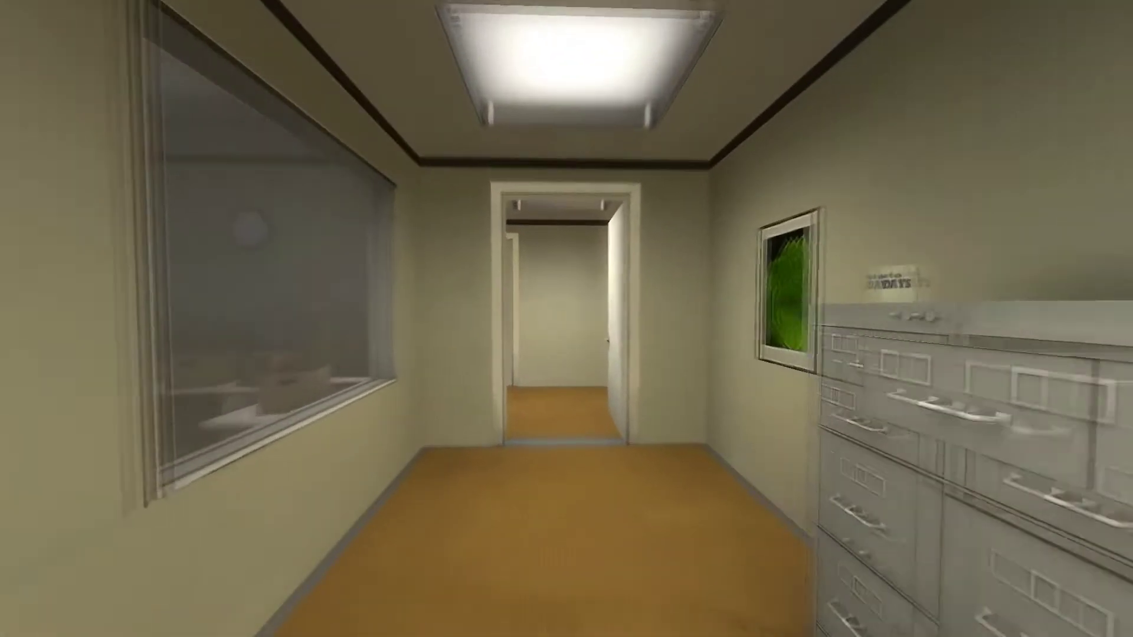
key(w)
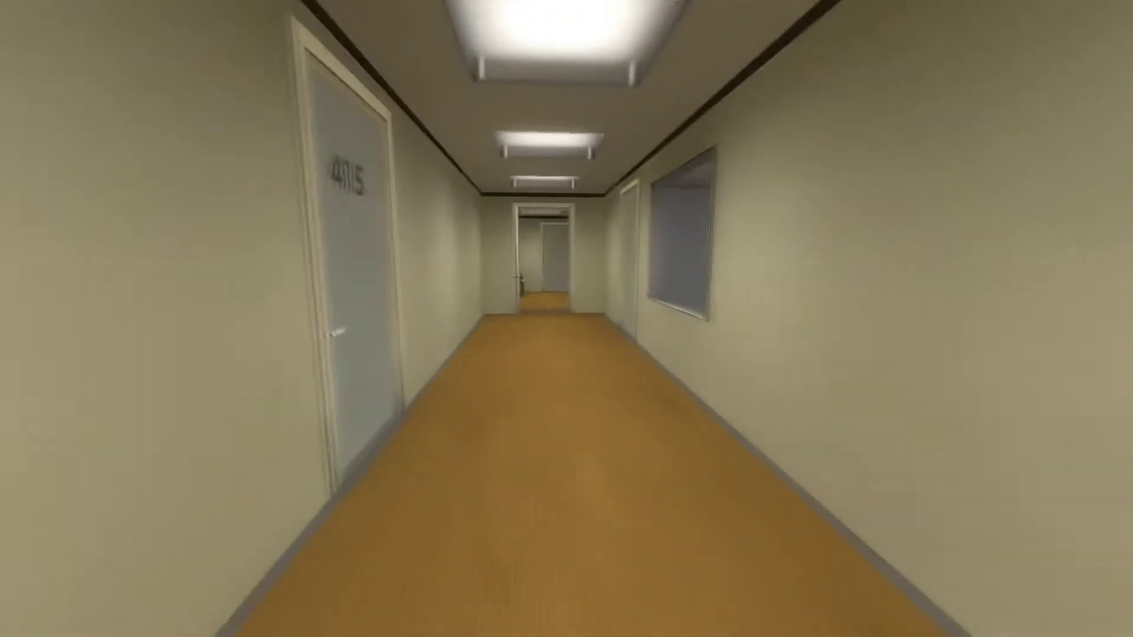
key(w)
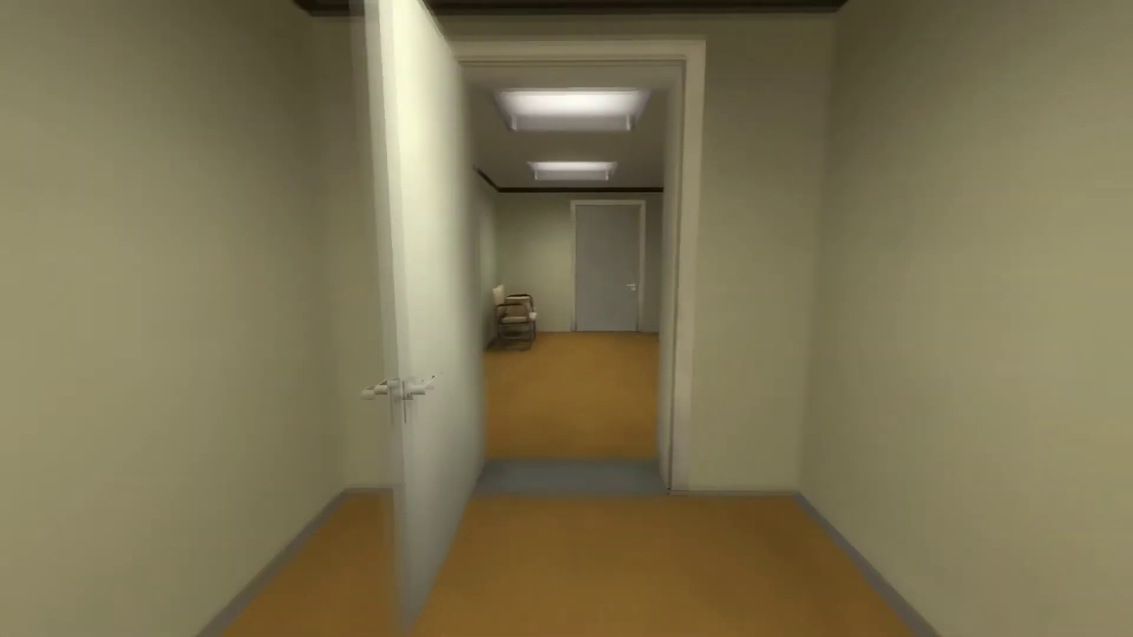
key(w)
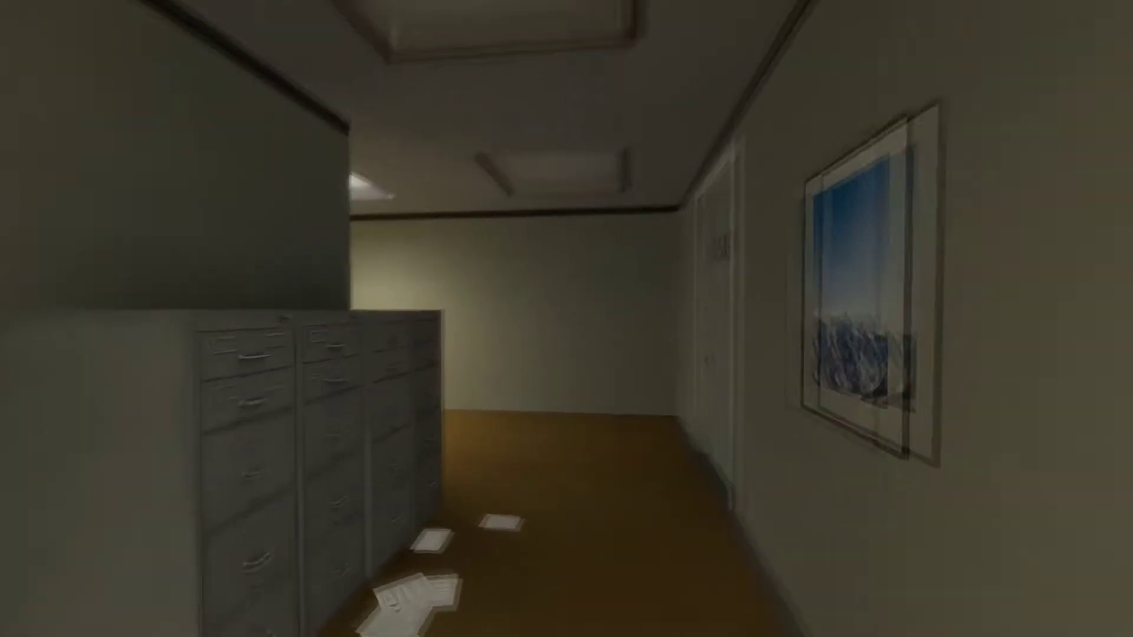
key(w)
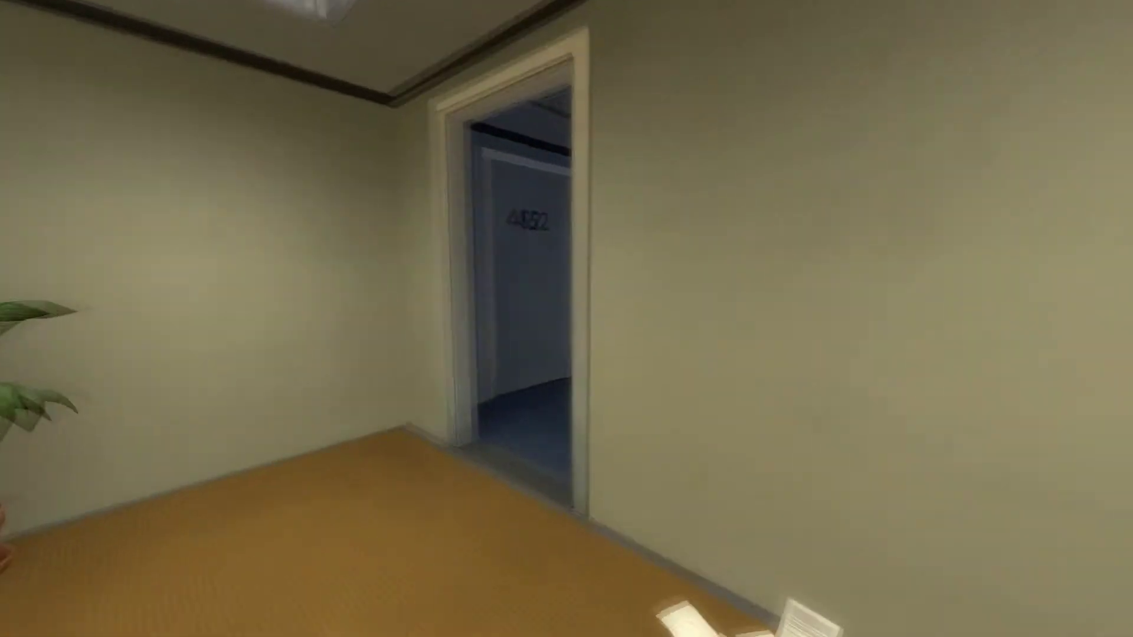
key(w)
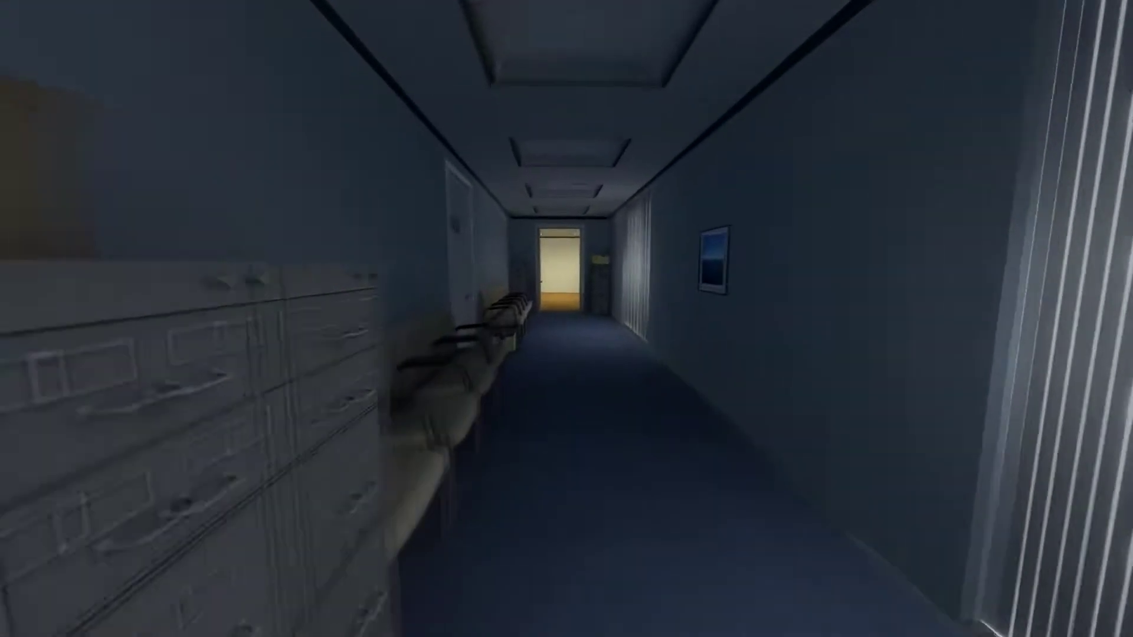
key(w)
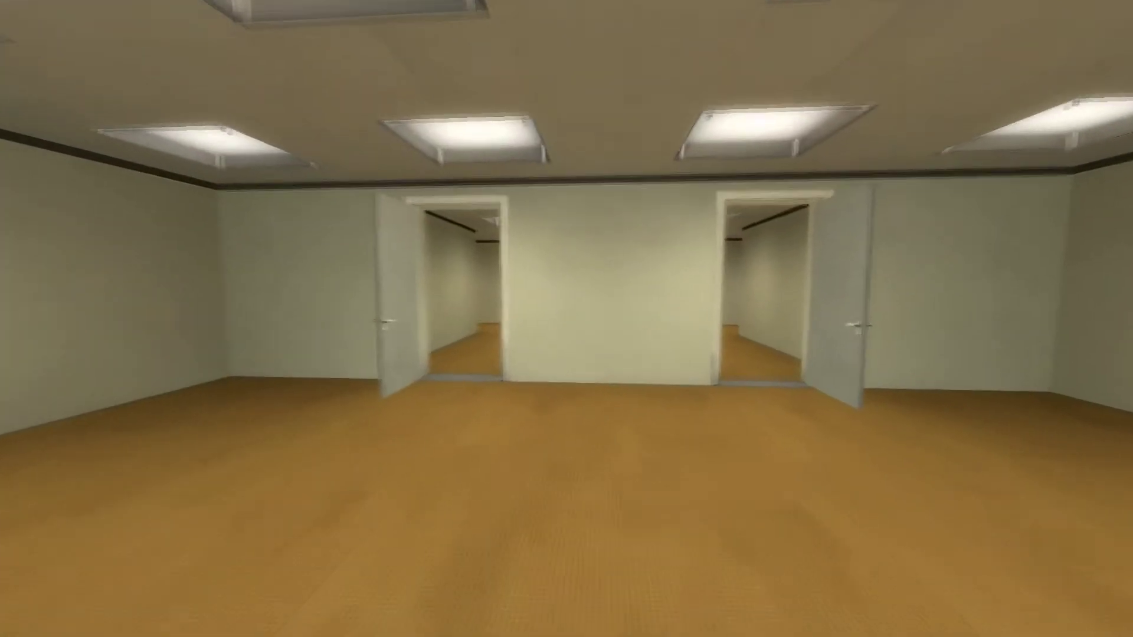
Step: Cross the room and follow the windowed corridor past doors 446 and 449 into the blue lounge
key(w)
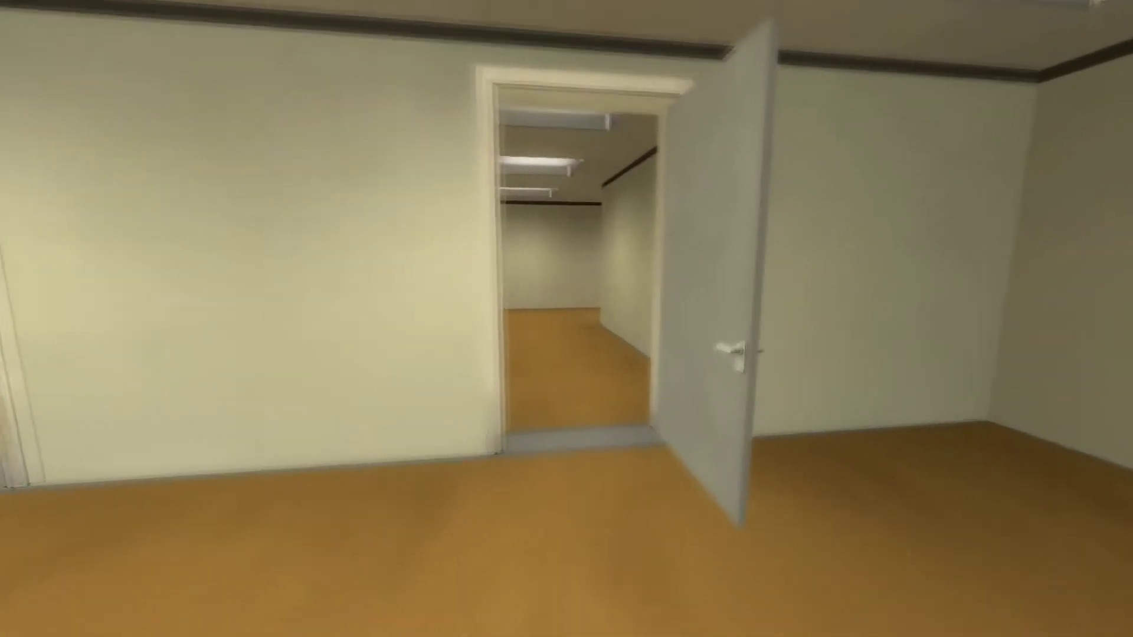
key(w)
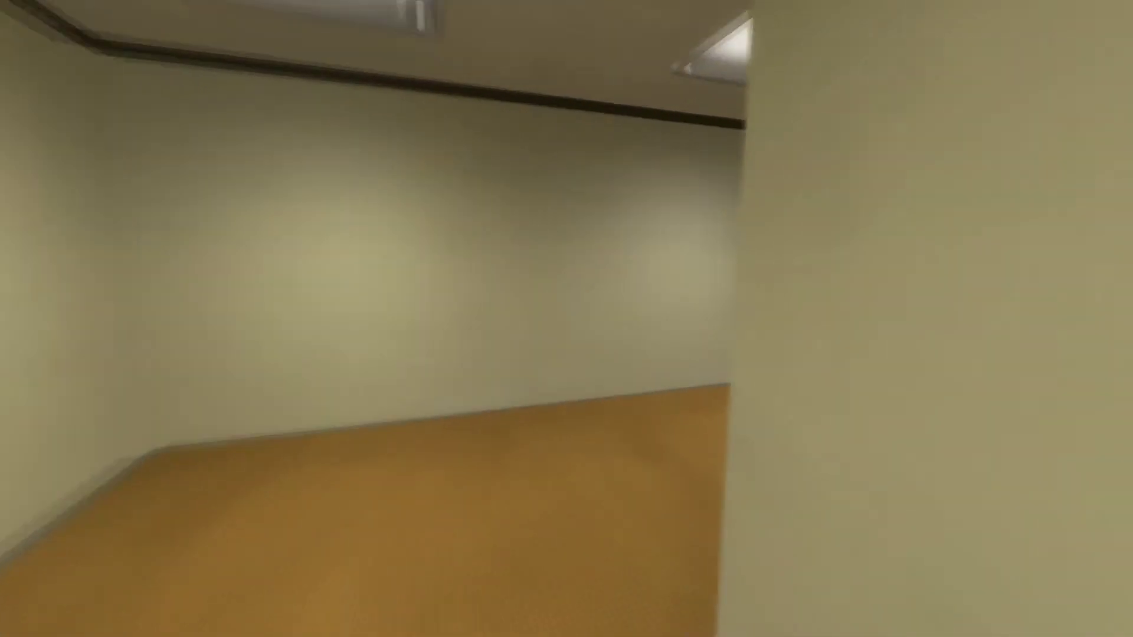
key(w)
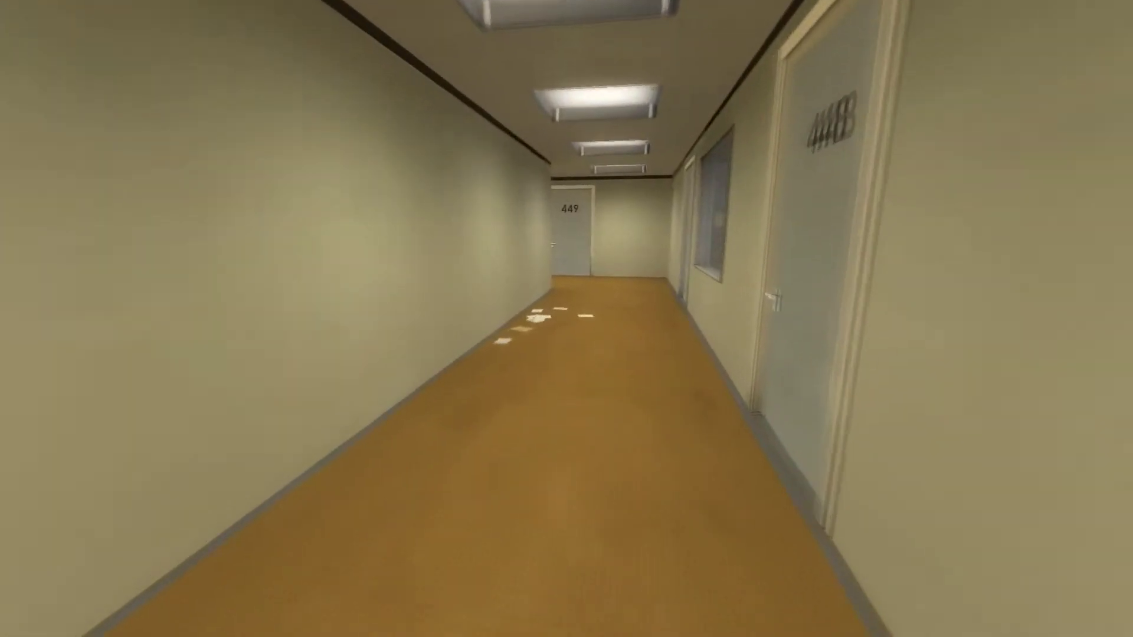
key(w)
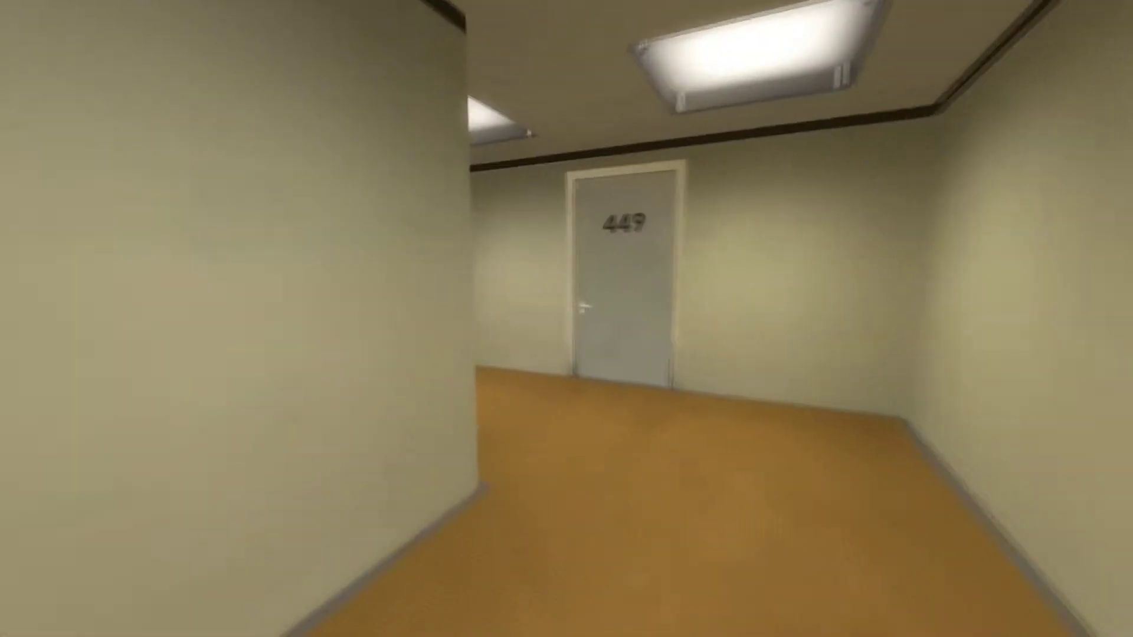
key(w)
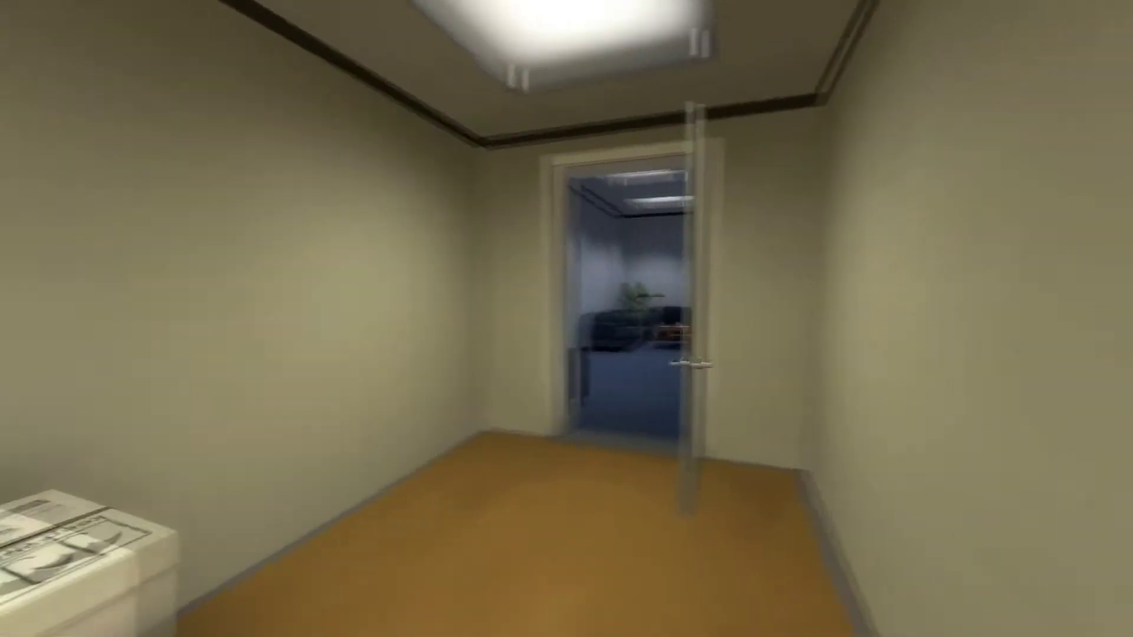
key(w)
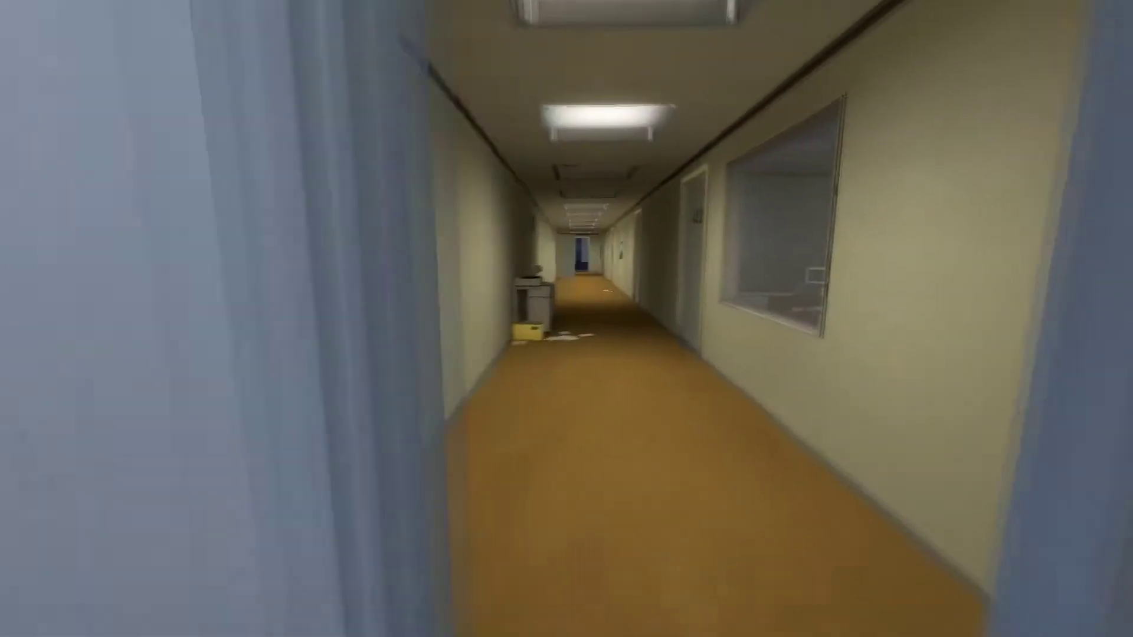
Step: Continue past doors 452 and 453 through the filing hall and dark blue room to the warehouse hall
key(w)
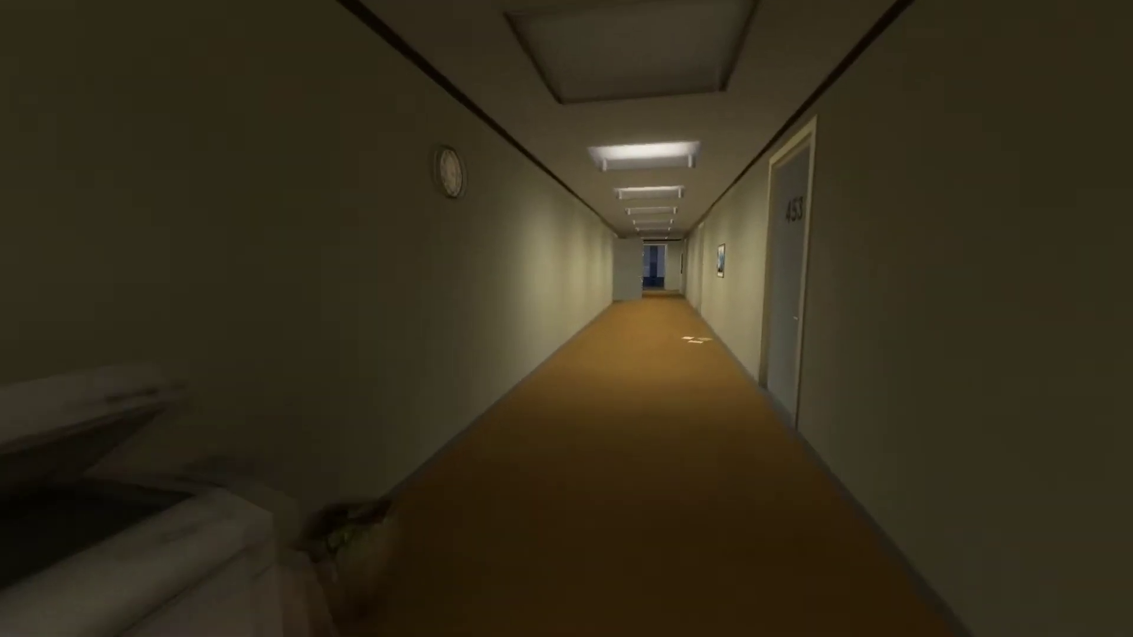
key(w)
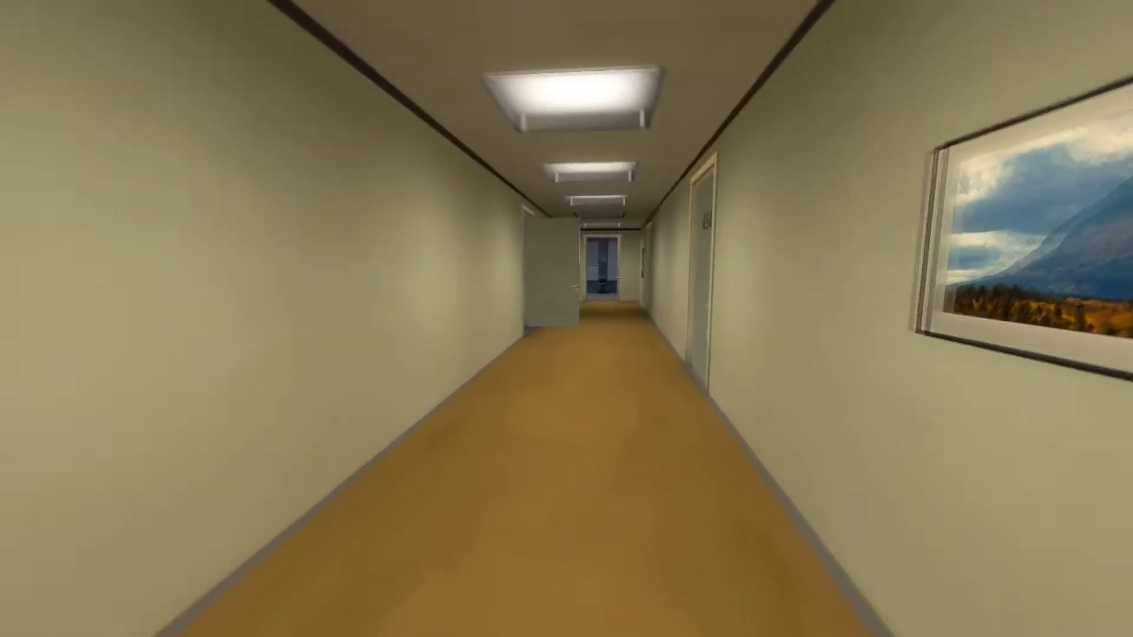
key(w)
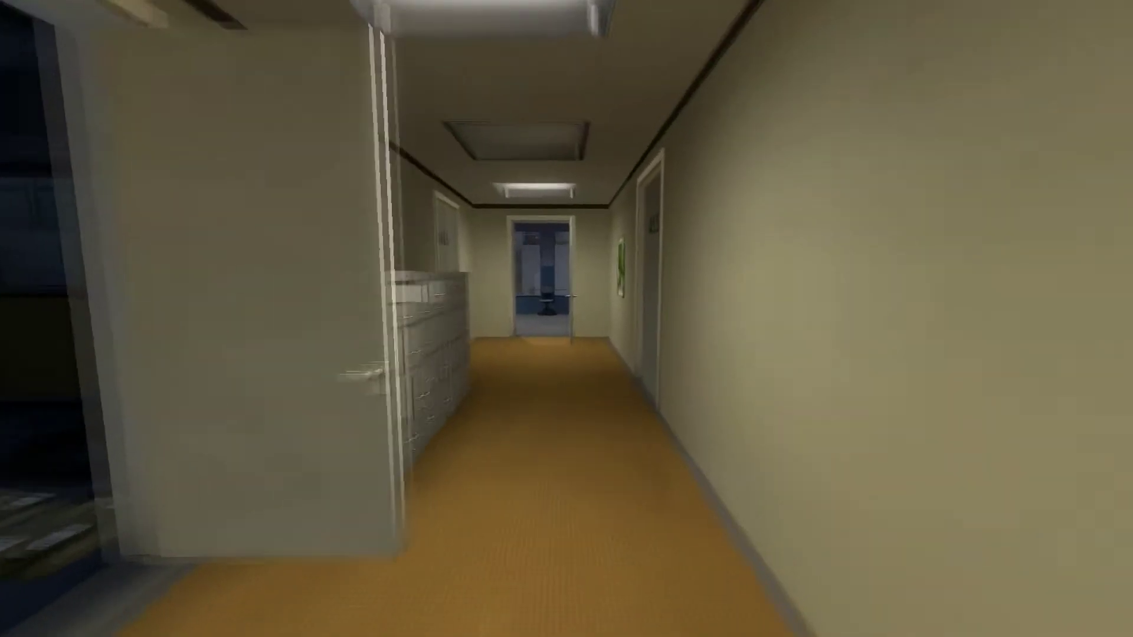
key(w)
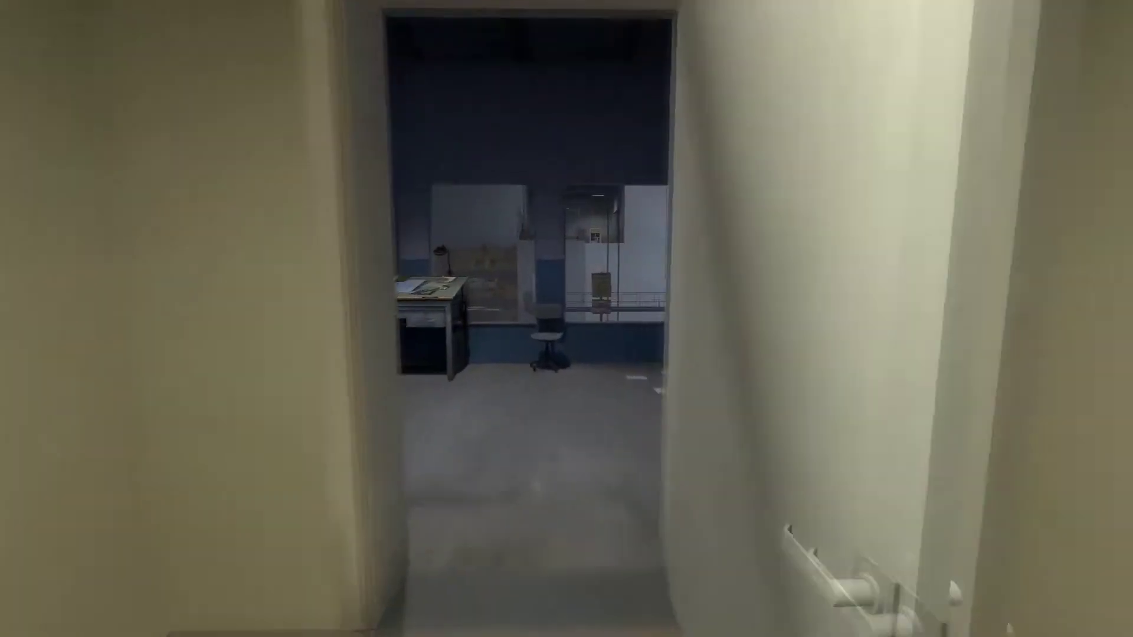
key(w)
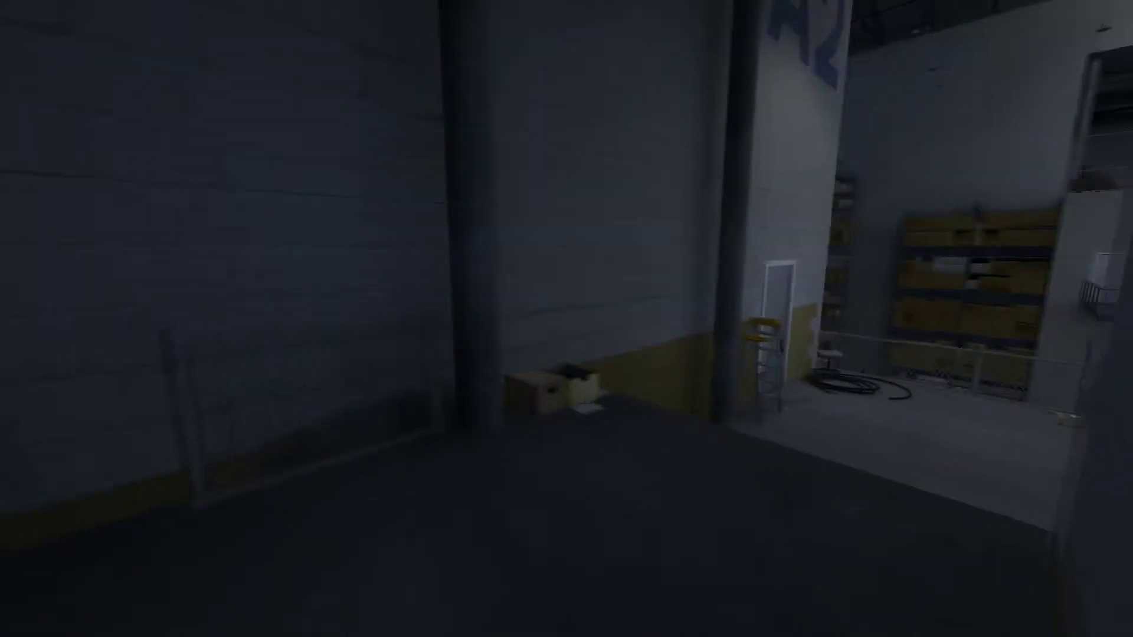
key(w)
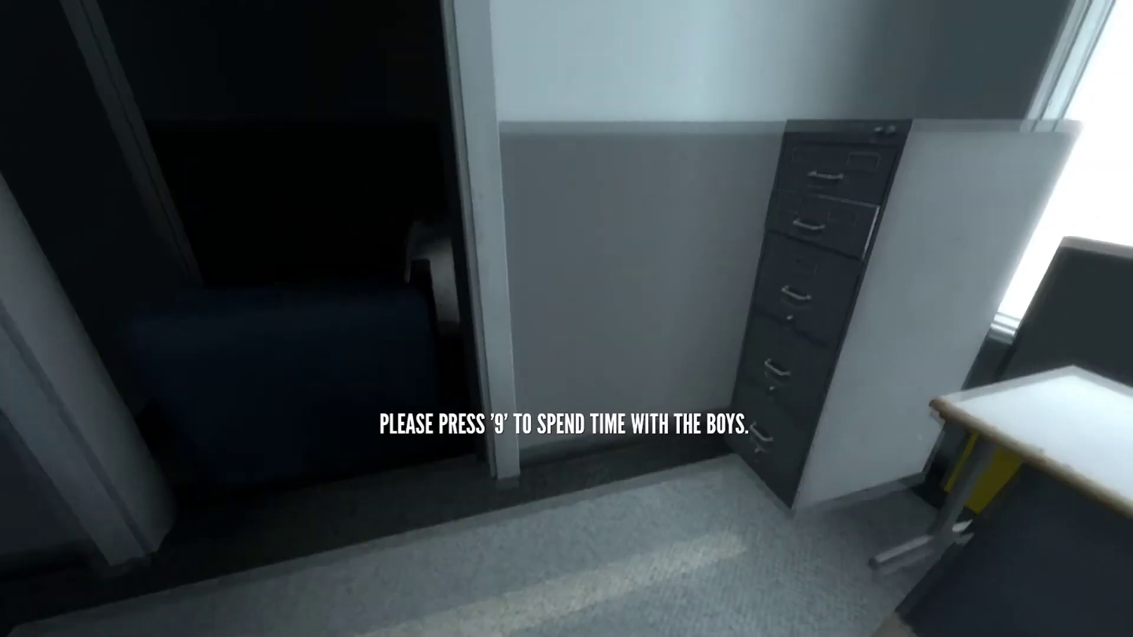
Step: Accept the prompt to spend time with the boys with 9
key(9)
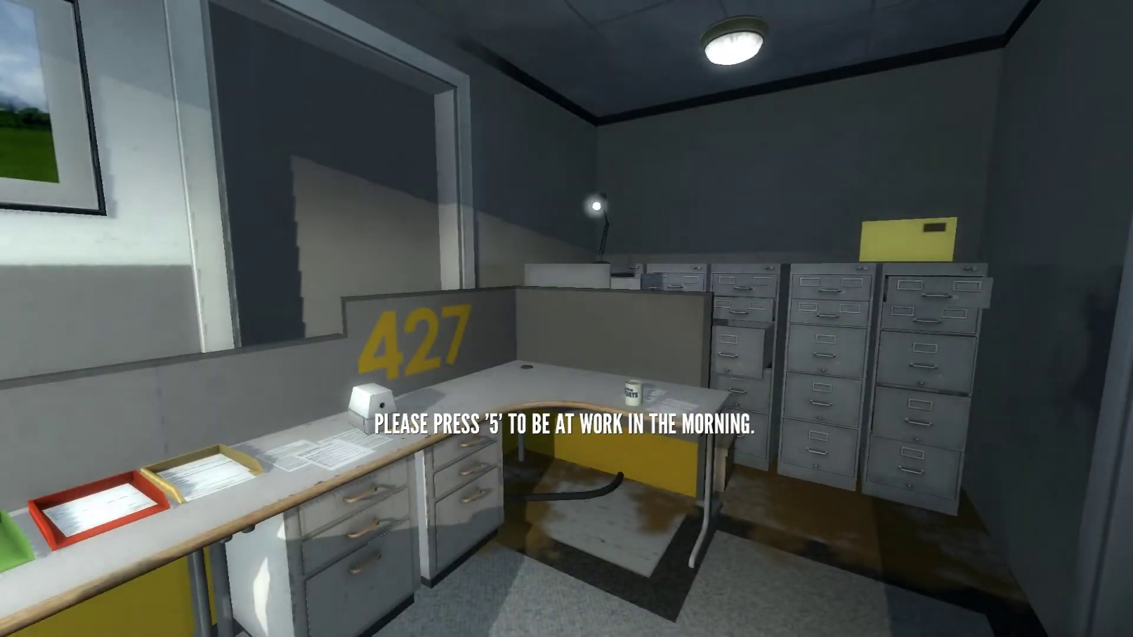
Step: At office 427, agree with 5 to be at work in the morning
key(5)
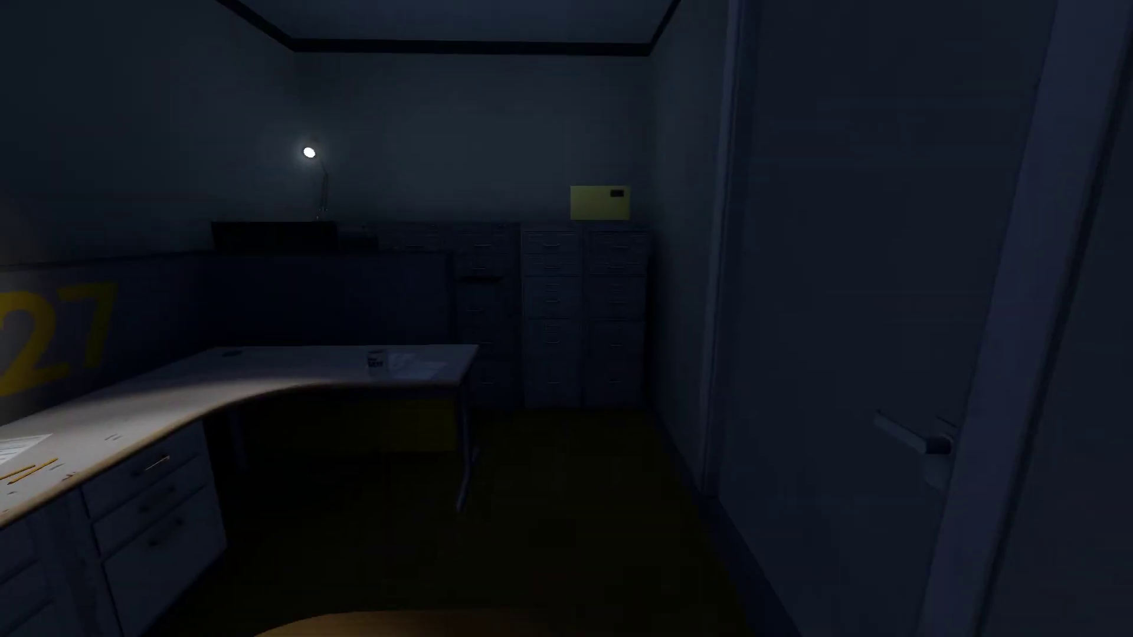